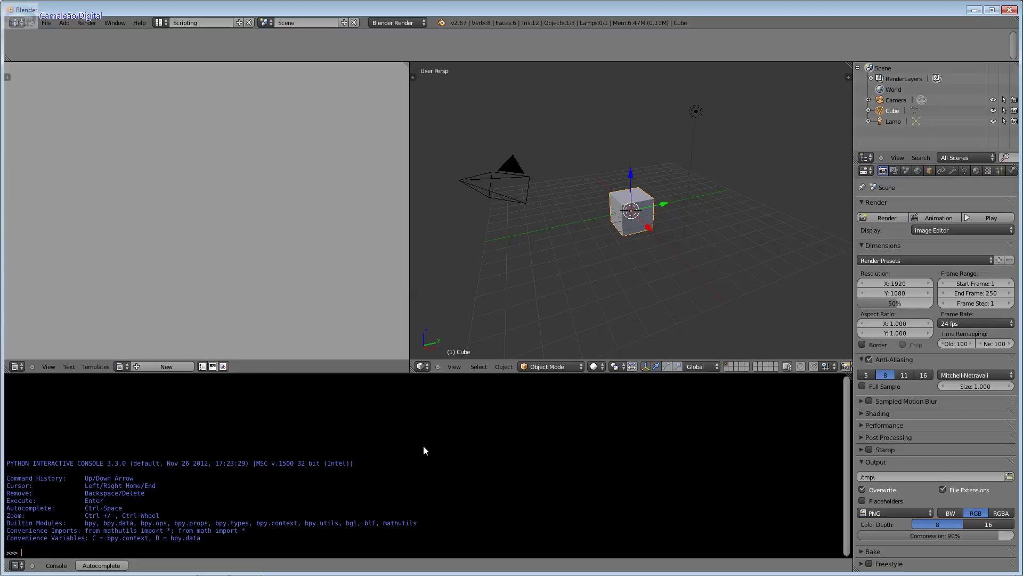
Run primeiro_dia="Segunda Feira", then recall it and change the day to "Terca Feira"
text(prim)
text(eiro)
text(_di)
text(a=)
text(")
text(S)
text(egunda )
text(Feira)
key(Return)
key(Up)
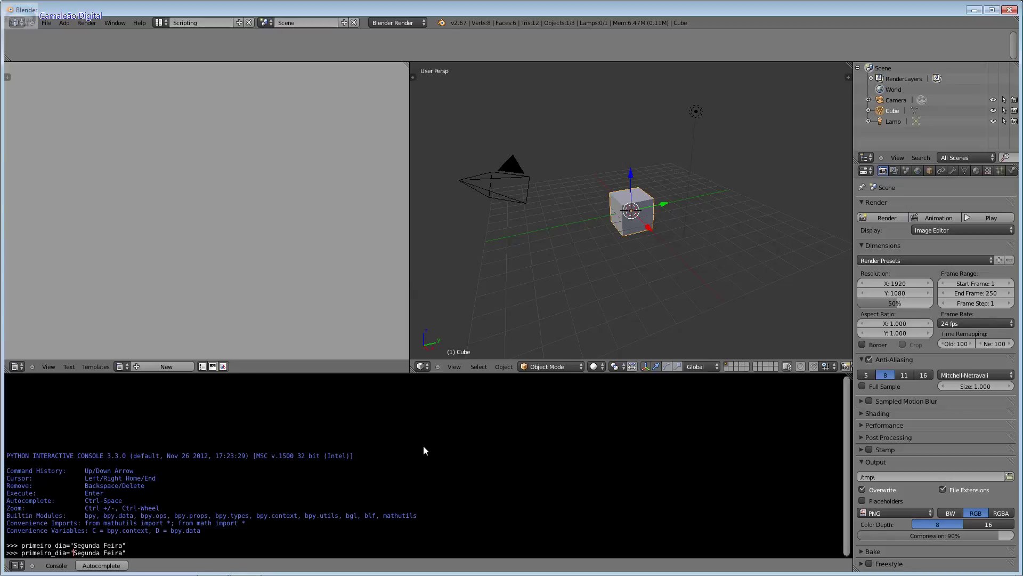
text(Terca)
key(Delete)
key(Delete)
key(Delete)
key(Delete)
key(Delete)
key(Delete)
key(Delete)
Rename the recalled variable to segundo_dia and run segundo_dia="Terca Feira"
text(segu)
text(dno)
key(BackSpace)
key(BackSpace)
key(BackSpace)
text(ndo)
key(Delete)
key(Delete)
key(Delete)
key(Delete)
key(Delete)
key(Delete)
key(Delete)
key(Delete)
key(Return)
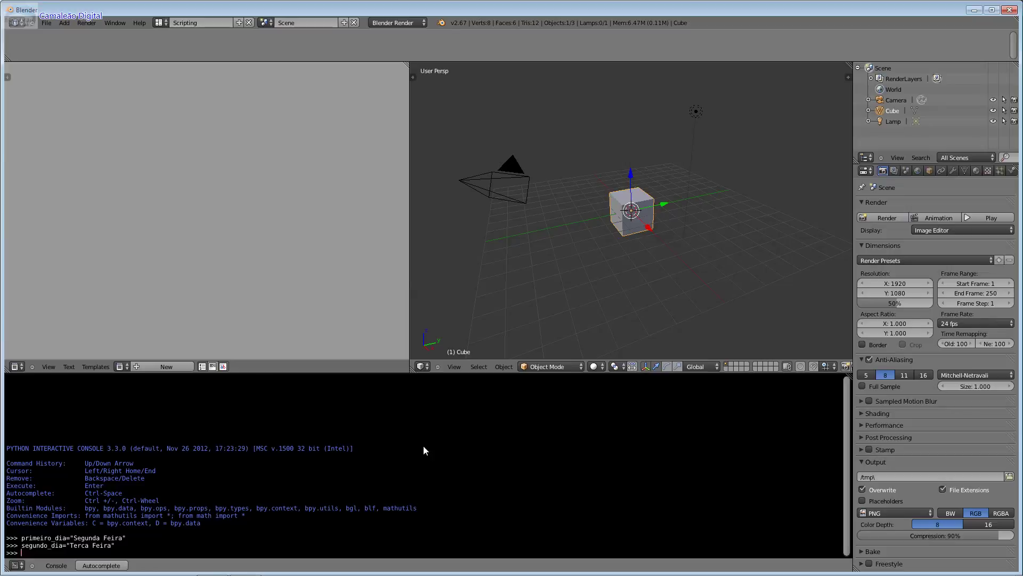
text(p)
text(=)
Assign p=1 and s=2 in the console, followed by a blank line
text(0)
key(BackSpace)
text(1)
key(Return)
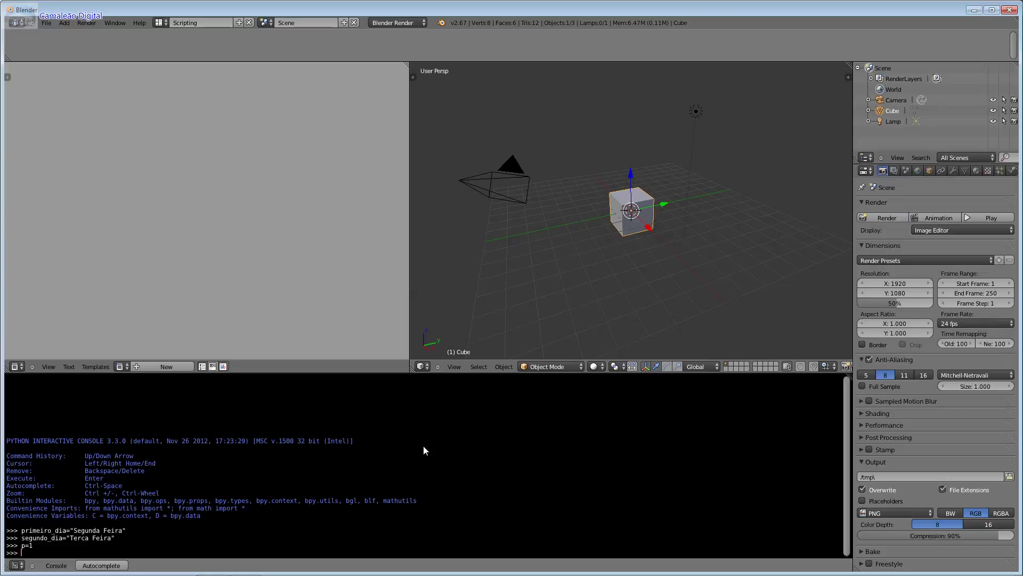
text(s=)
text(2)
key(Return)
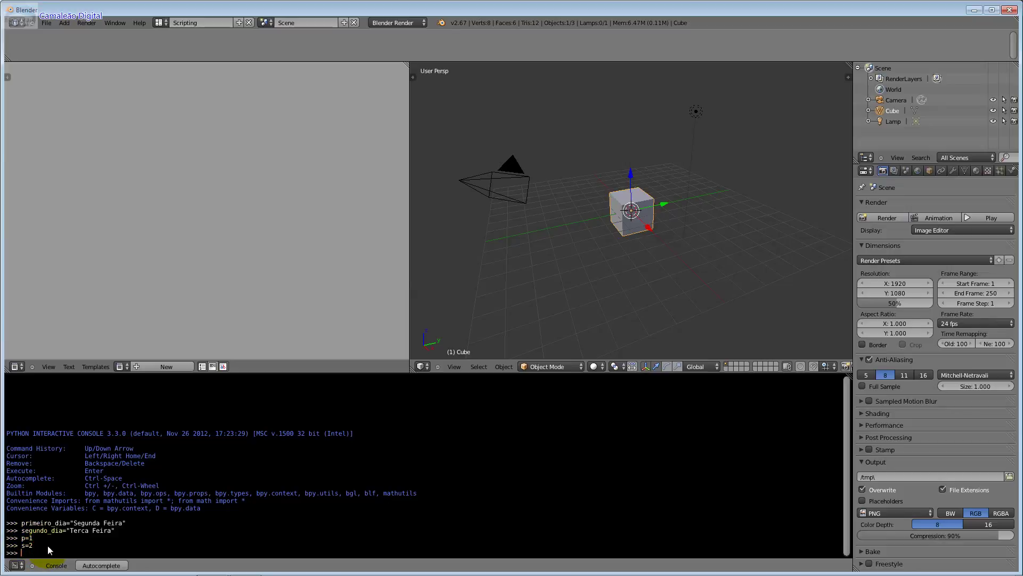
key(Return)
text(if p==s :p)
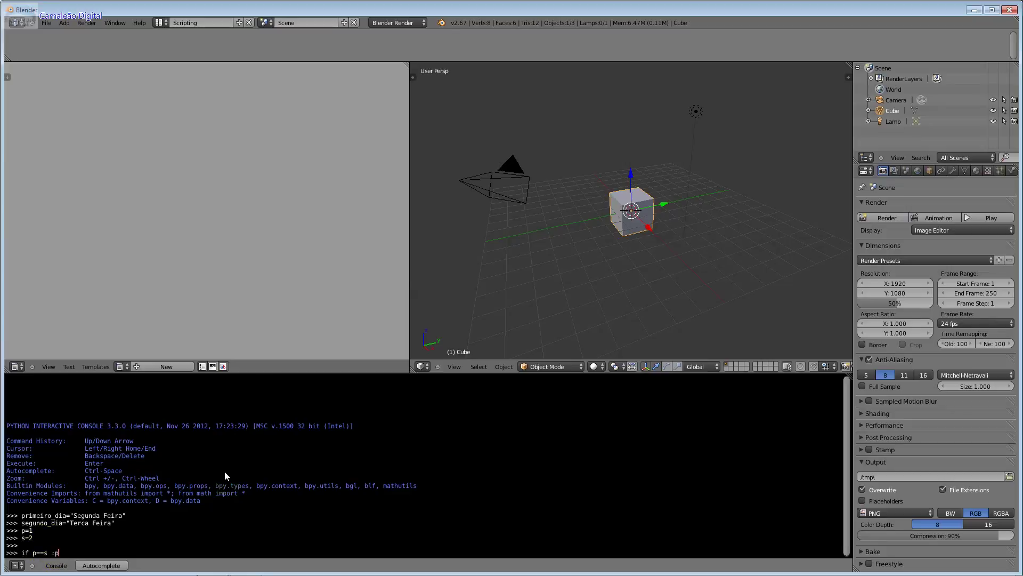
Discard the partial if line and run nda="Nenhuma Das Alterantivas"
text(rint)
key(shift+Return)
text(nda=)
text("Ne)
text(nhu)
text(ma )
text(Das)
text( Alterant)
text(ivas)
text(")
key(Return)
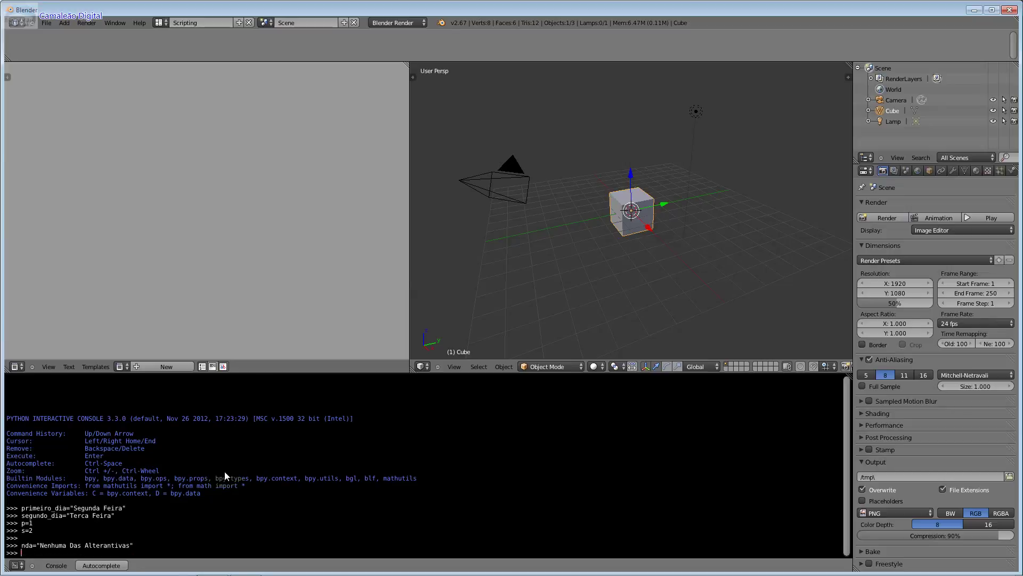
Replace the recalled s=2 with the unexecuted line if p==s : print (nda)
key(Return)
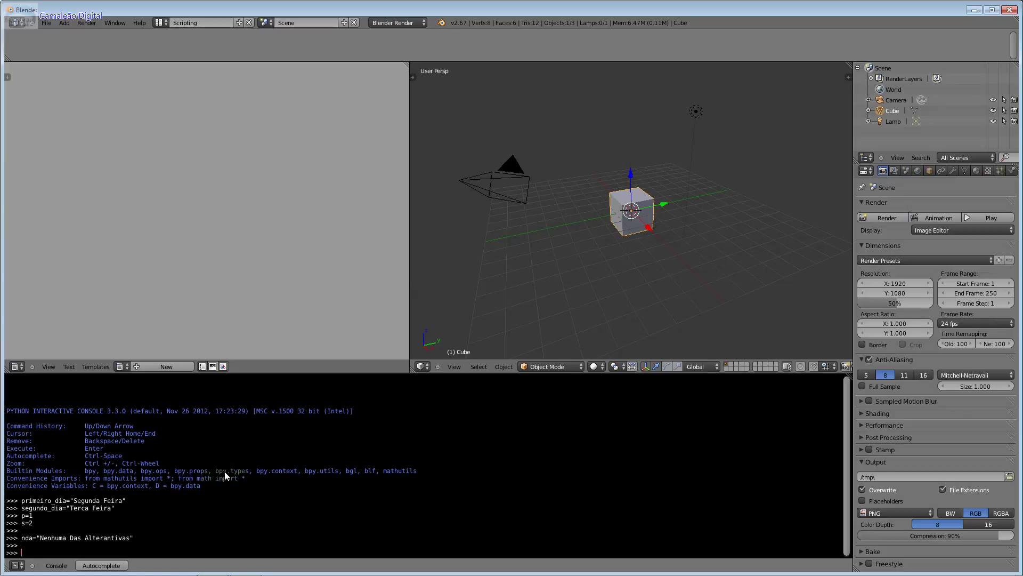
key(Up)
key(Up)
key(BackSpace)
key(BackSpace)
key(BackSpace)
text(if )
text(p==)
text(s)
text(:)
text(p)
text(ir)
key(BackSpace)
key(BackSpace)
text(rint )
text((nda)
text())
click(41, 561)
Open and close the window commands list, then click back into the Python console
click(106, 23)
click(84, 24)
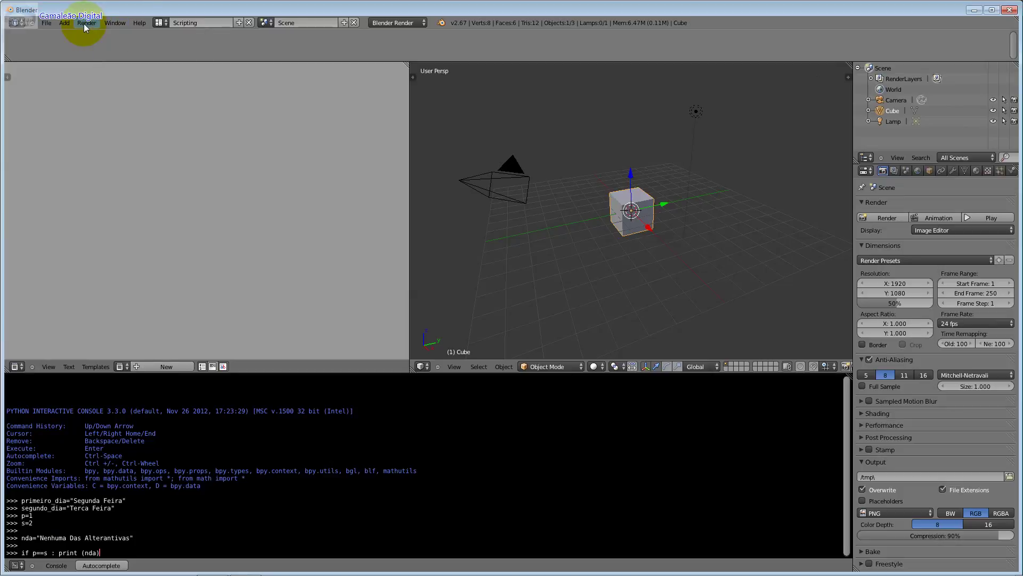
click(113, 23)
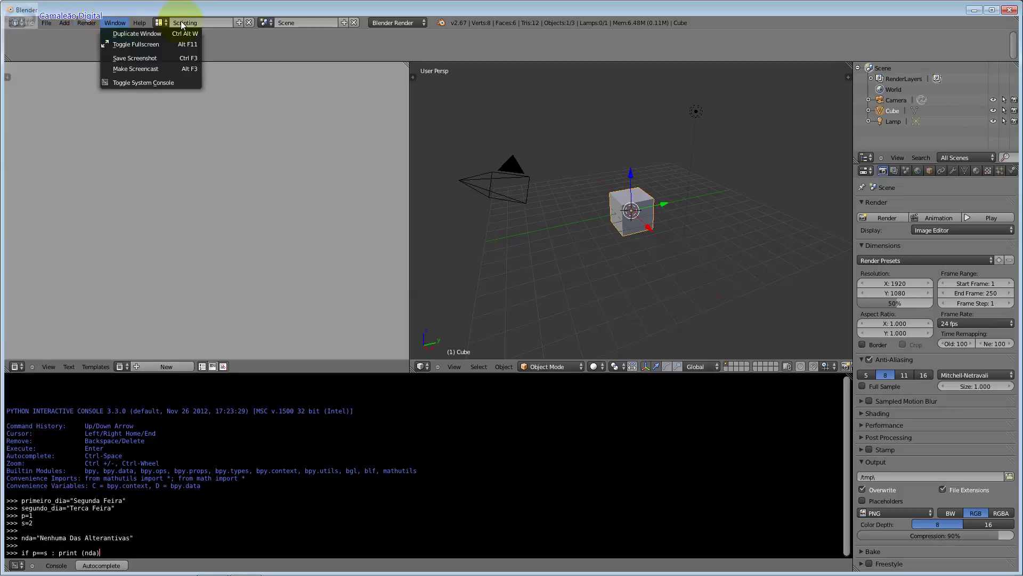
click(117, 24)
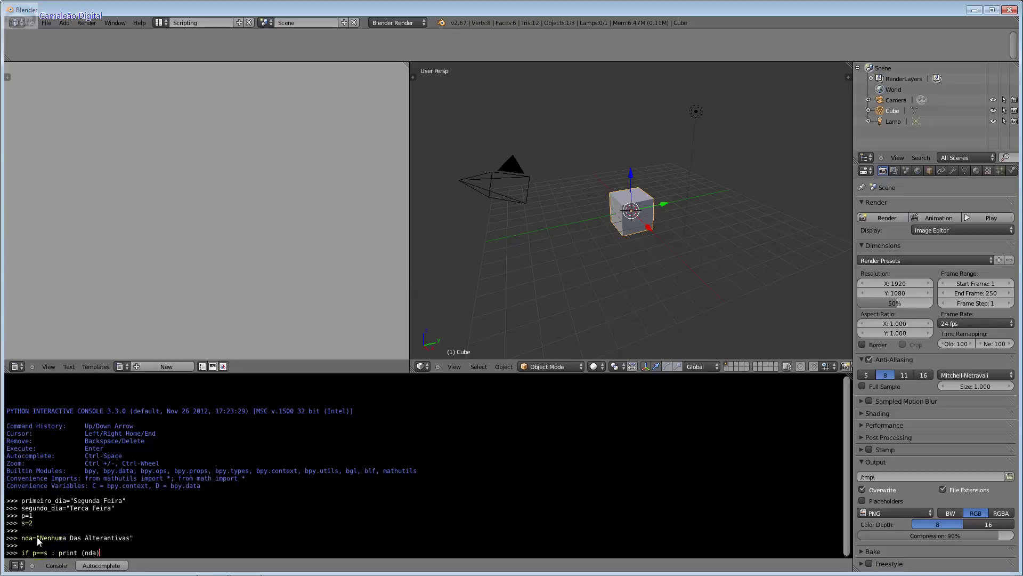
click(94, 500)
click(28, 540)
Add an elif p<s : print (primeiro_dia) branch to the if block and run it
key(Return)
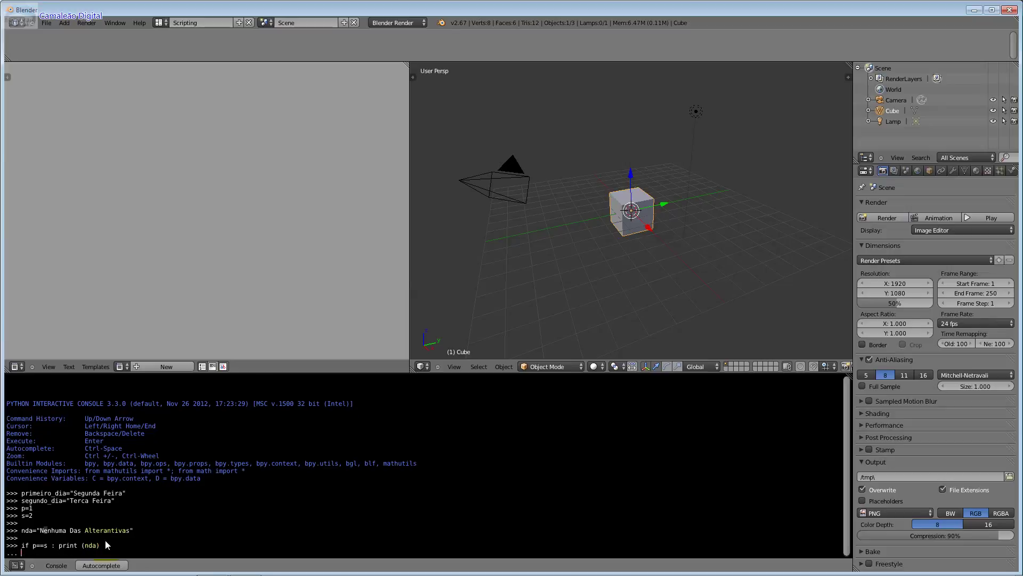
text(ele)
text(s)
key(BackSpace)
key(BackSpace)
text(se)
text(:)
key(BackSpace)
key(BackSpace)
key(BackSpace)
text(i)
text(f )
text(p)
text(<)
text(s )
text(: )
text(print (primeiro_dia))
key(Return)
key(Return)
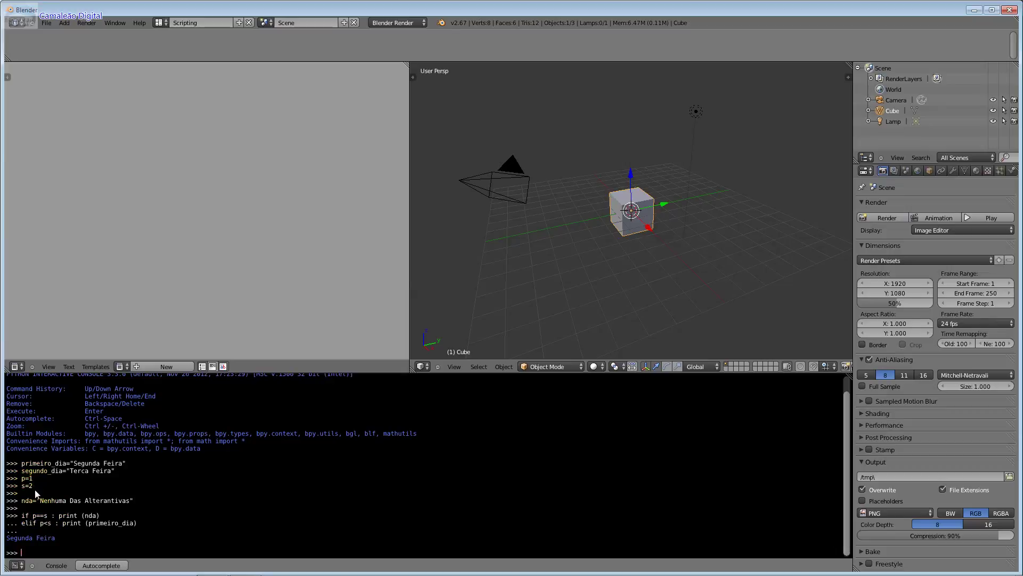
click(32, 515)
click(52, 517)
click(58, 516)
click(80, 515)
click(80, 516)
click(87, 516)
click(41, 500)
click(94, 500)
click(26, 500)
key(alt+Tab)
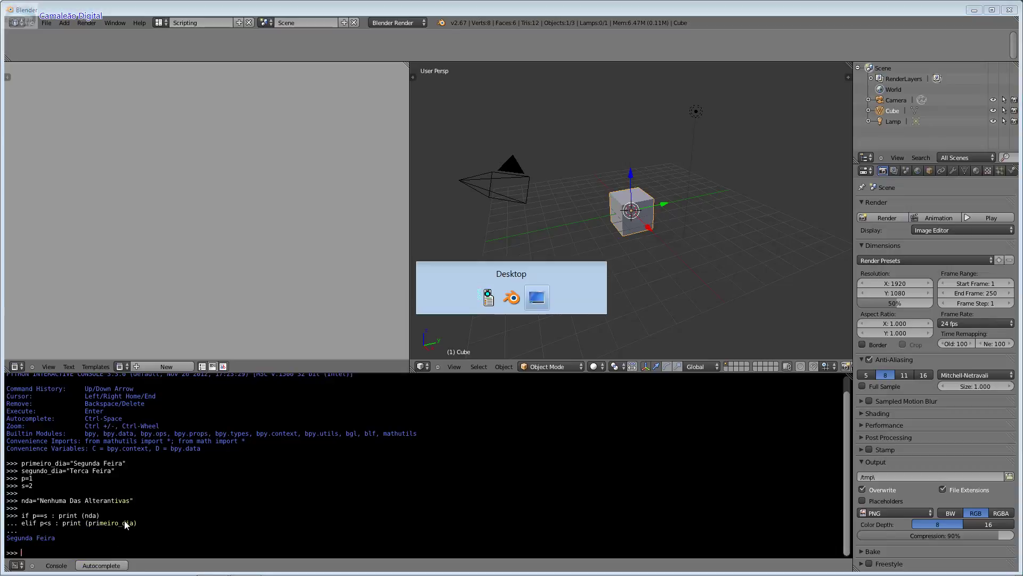
click(97, 516)
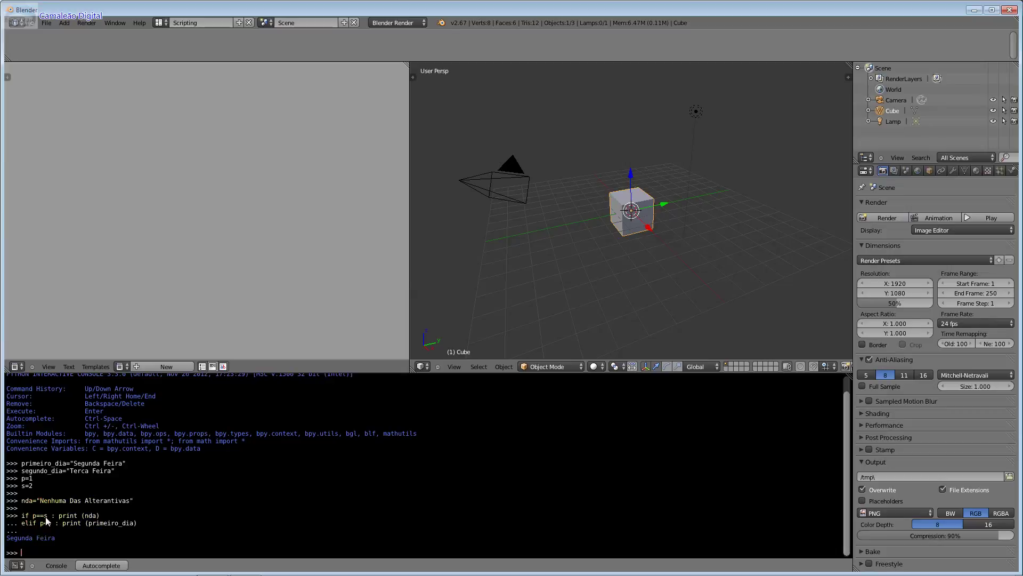
click(98, 516)
Start a new block from the recalled if p==s and elif p<s lines
key(Up)
key(Up)
key(Return)
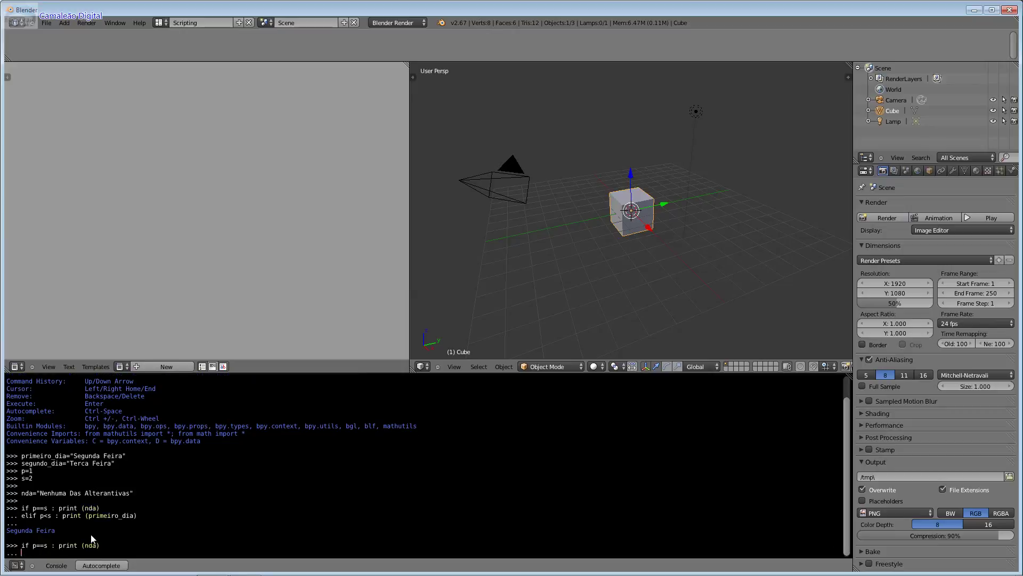
key(Up)
key(Up)
key(Up)
key(Up)
key(Down)
key(Down)
key(Down)
key(Return)
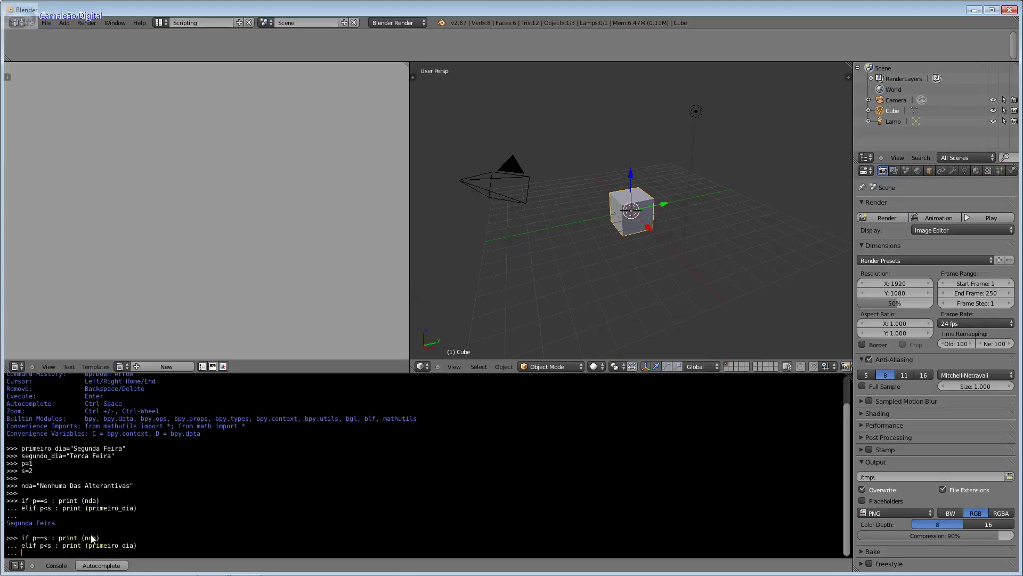
Add the branch elif p>s : print (segundo_dia) to the block
text(elfi)
key(BackSpace)
key(BackSpace)
text(if )
text(s)
key(BackSpace)
text(p)
text(s )
text(: )
text(print )
text(()
text(segundo)
text(_dia)
text())
key(Return)
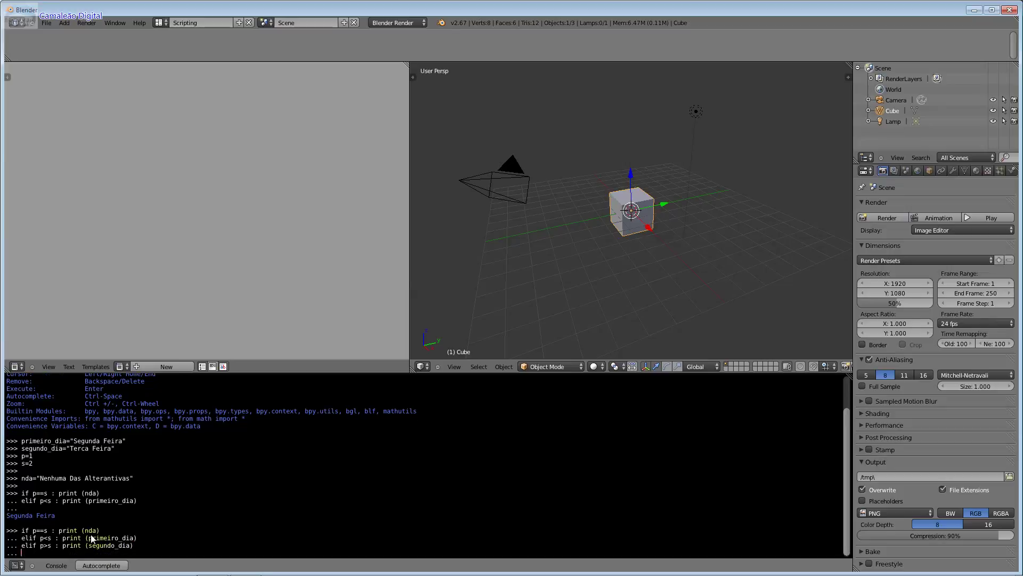
Add the branch elif p<= : print (primeiro_dia) to the block
text(el)
text(if)
text(p<= )
text(: )
text(print )
text(()
text(pr)
text(imeir)
text(o)
text(_dia)
text())
Run the block, which raises a SyntaxError, and restart with the if p==s line
key(Return)
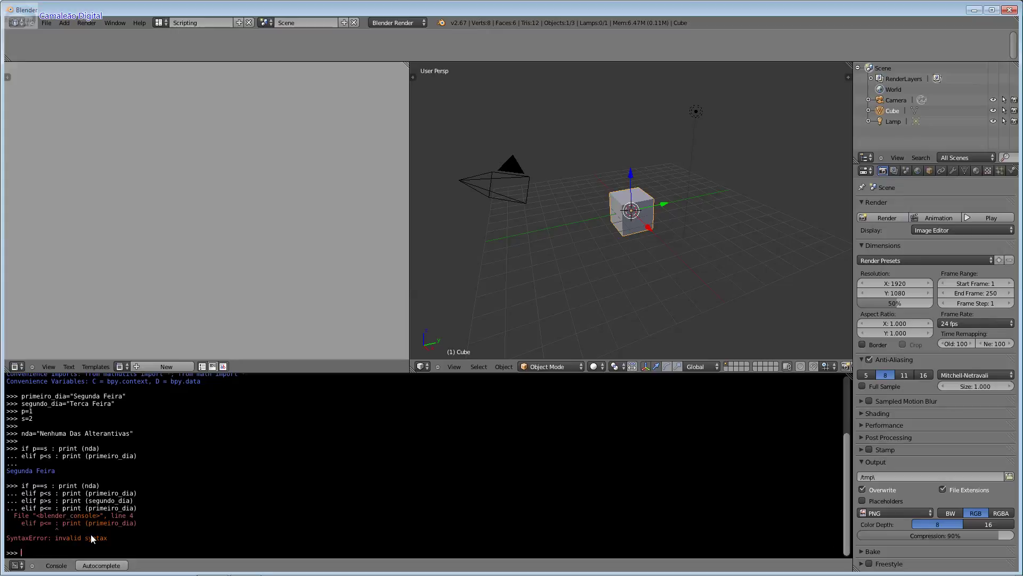
key(Up)
Add the recalled elif p<s and elif p>s branches and run, printing Segunda Feira
key(Up)
key(Up)
key(Up)
key(Up)
key(Up)
key(Up)
key(Down)
key(Down)
key(Down)
key(Return)
key(Up)
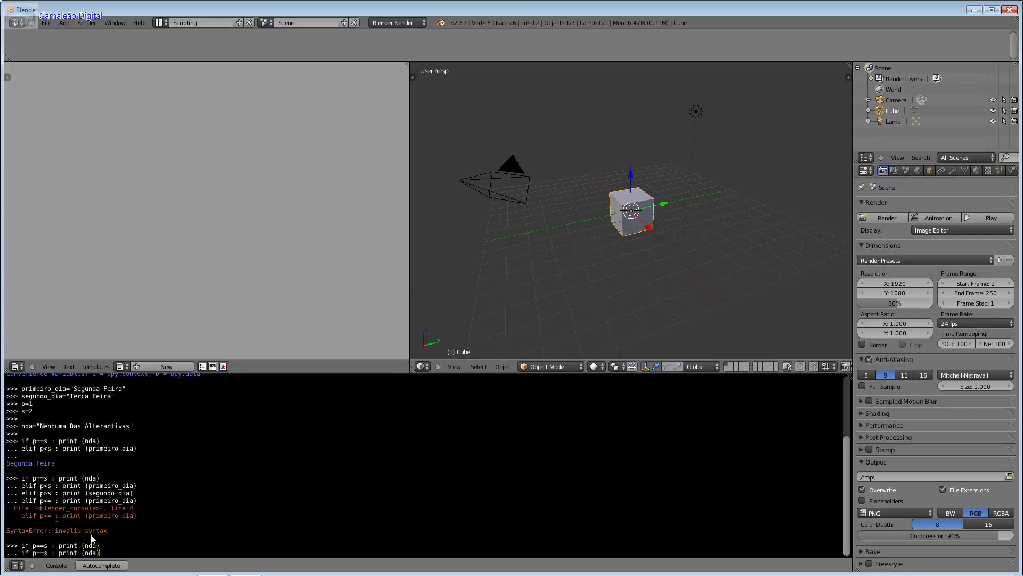
key(Up)
key(Up)
key(Up)
key(Up)
key(Down)
key(Down)
key(Down)
key(Down)
key(Down)
key(Up)
key(Up)
key(Up)
key(Return)
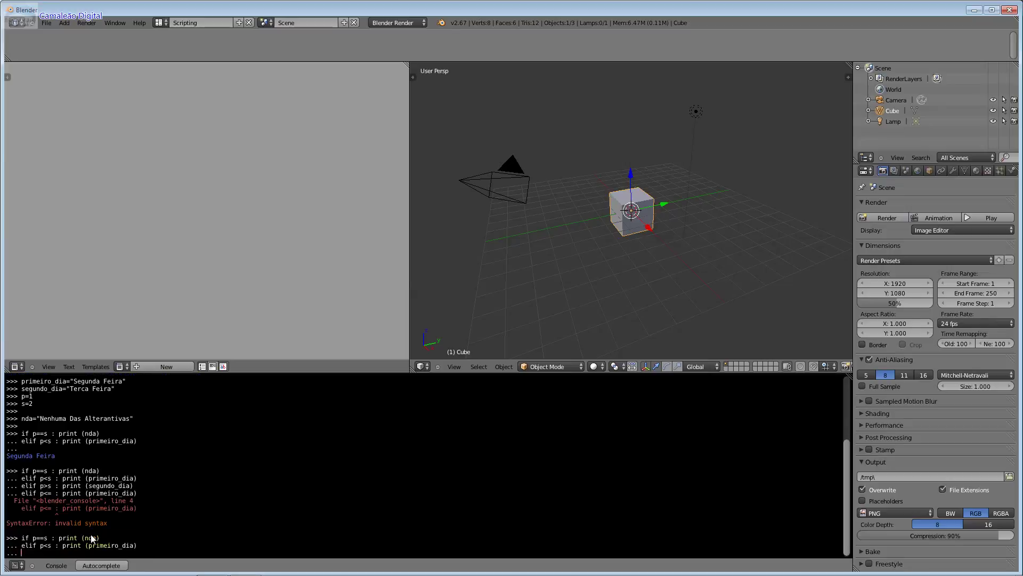
key(Up)
key(Up)
key(Up)
key(Return)
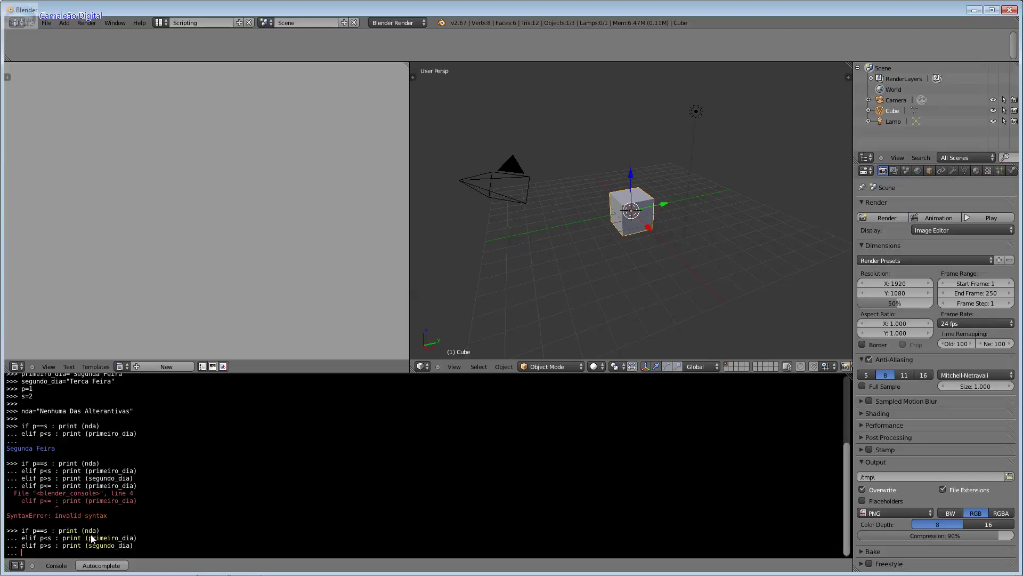
key(Return)
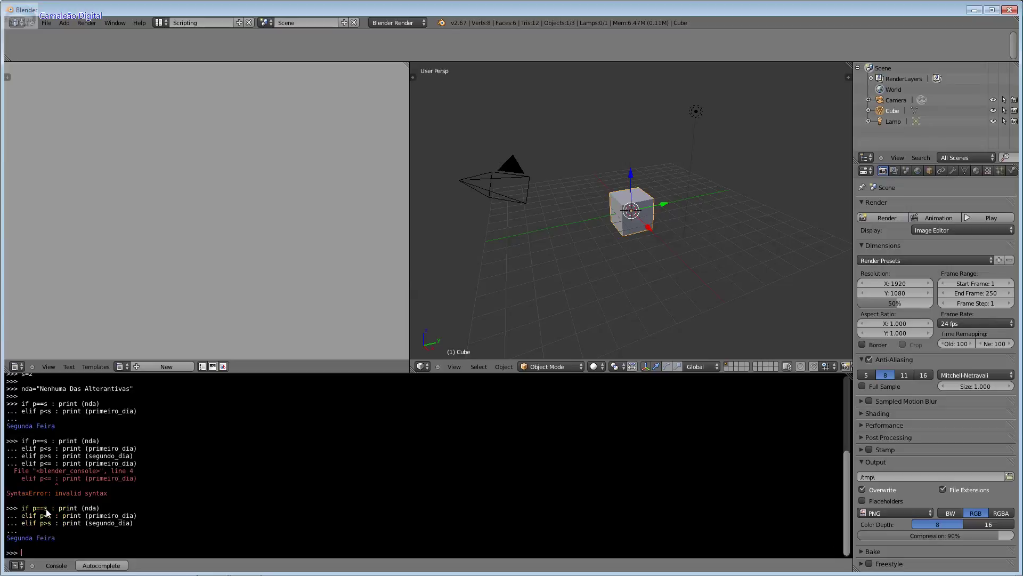
click(42, 515)
Build a new block from the recalled if p==s, elif p<s and elif p>s lines
key(Up)
key(Up)
key(Up)
key(Return)
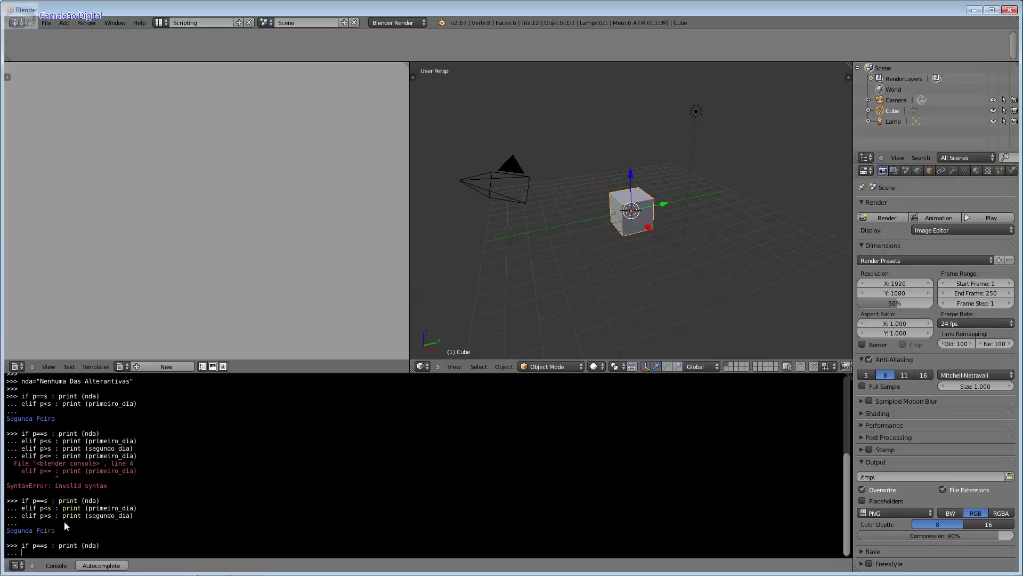
key(Up)
key(Down)
key(Up)
key(Up)
key(Up)
key(Return)
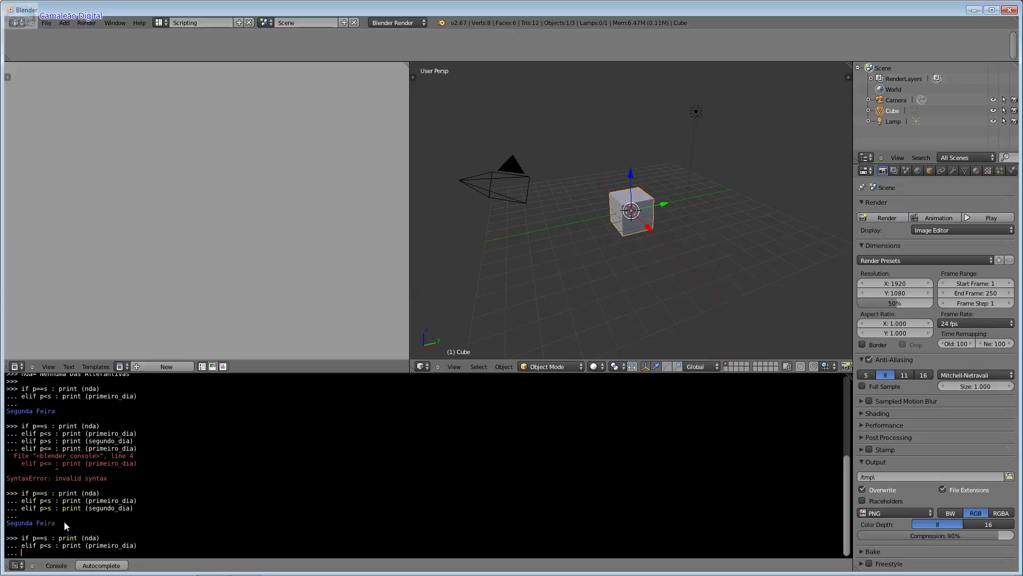
text(elif p<= : print (primeiro_dia))
key(Up)
key(Return)
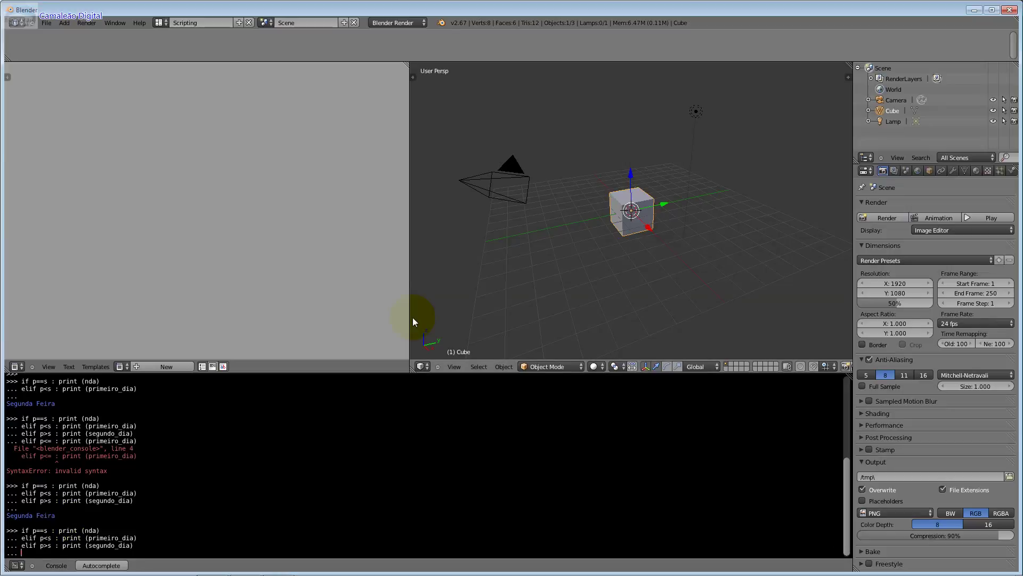
Add a fourth branch, elif s>= 2 : print (segundo_dia), to the block
key(l)
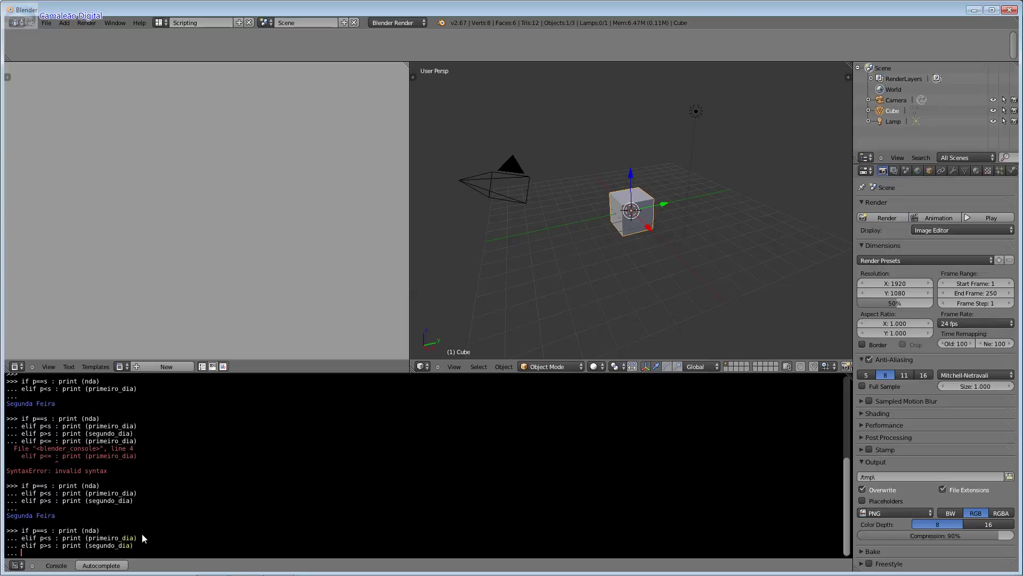
text(el)
text(if p)
key(BackSpace)
text(s)
text(>)
text(3)
text(:)
text(=)
text( print )
text(()
text(segundo_dia)
key(Return)
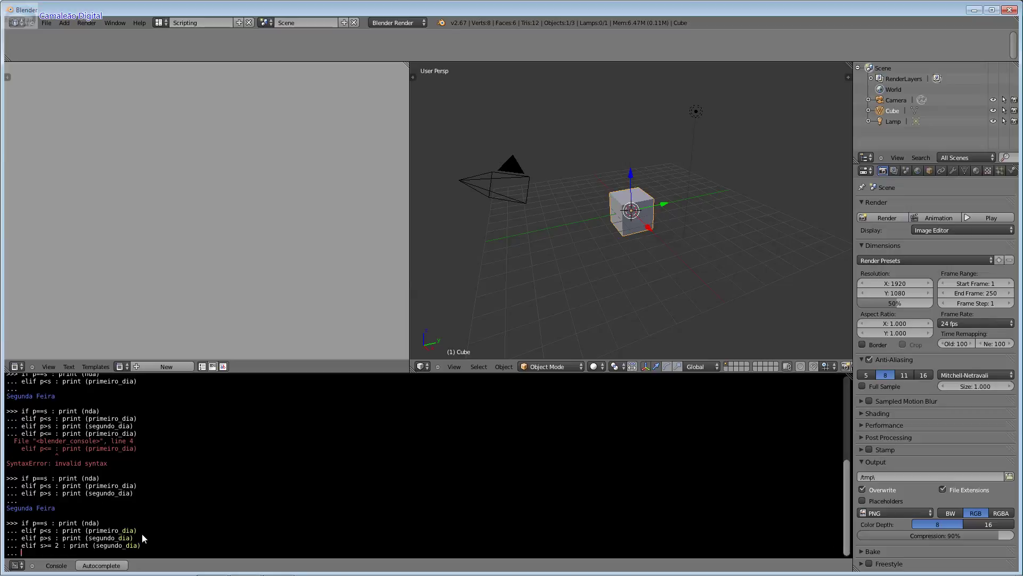
Run the four-branch if/elif block ending in elif s>= 2, printing Segunda Feira without error
key(Return)
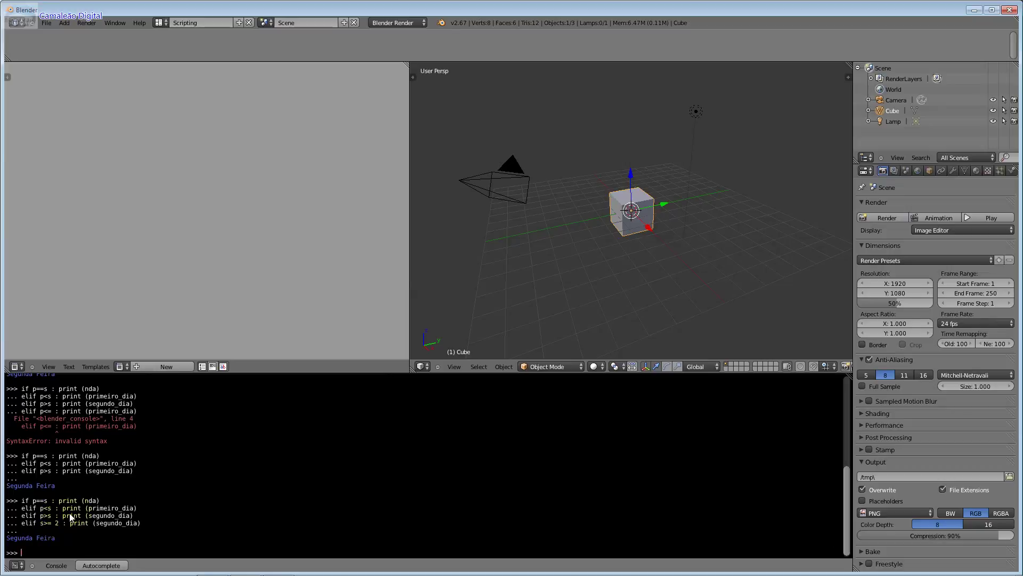
click(73, 509)
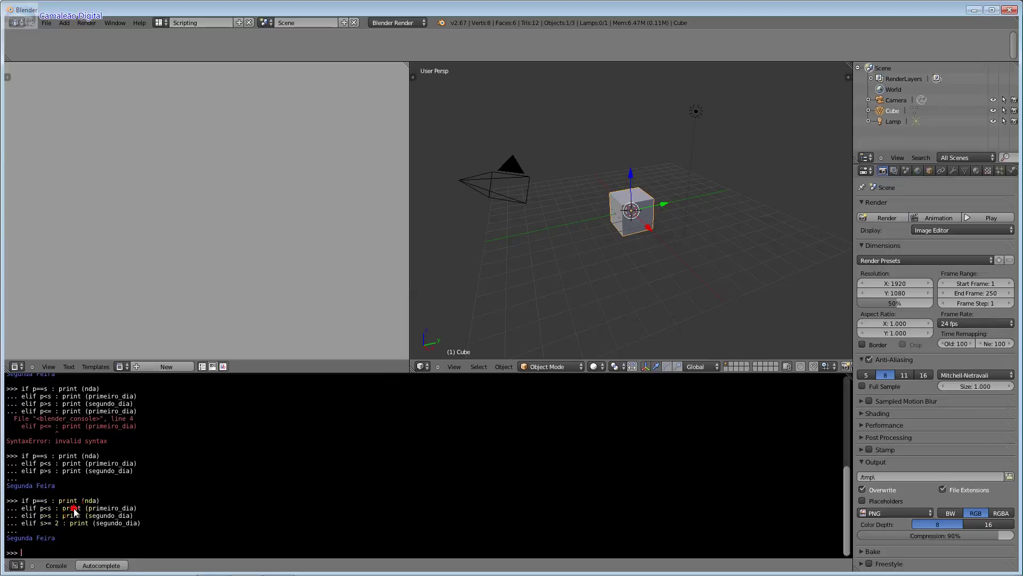